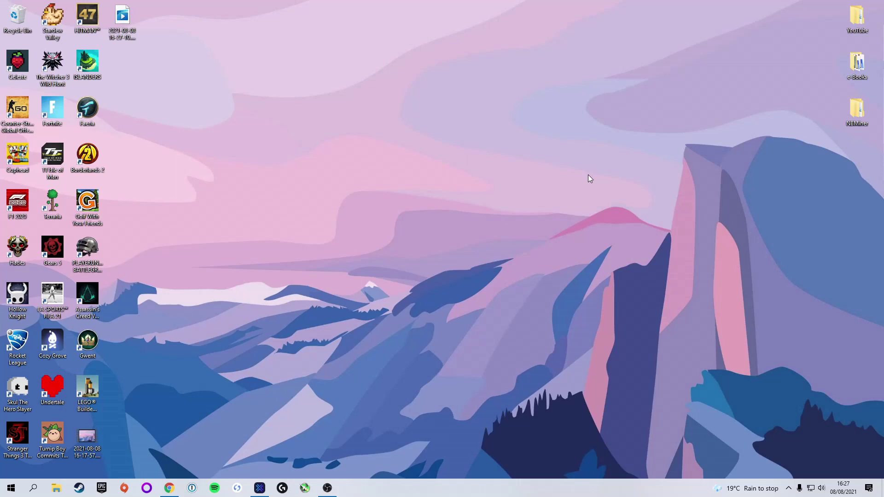
Bring up Chrome on the Exodus download page, then minimize it to reveal the desktop.
click(169, 488)
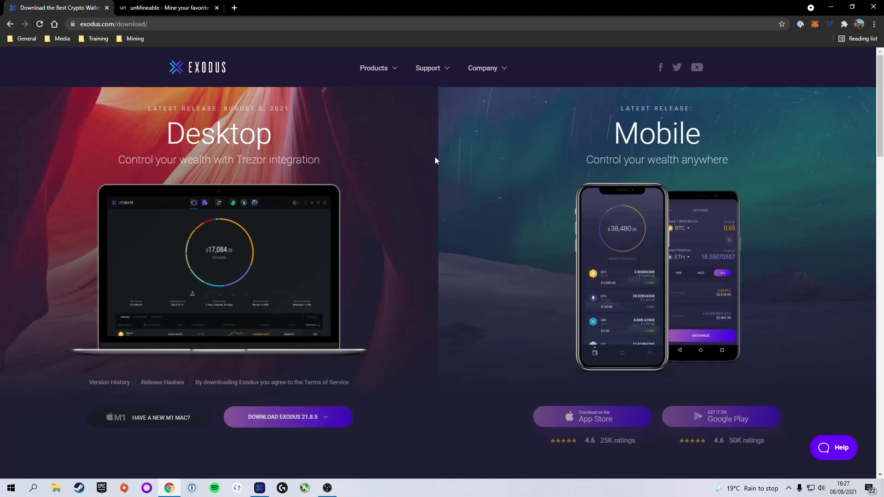
click(831, 7)
Open Exodus, view the Shiba Inu receiving address and QR code, then minimize the wallet.
click(260, 488)
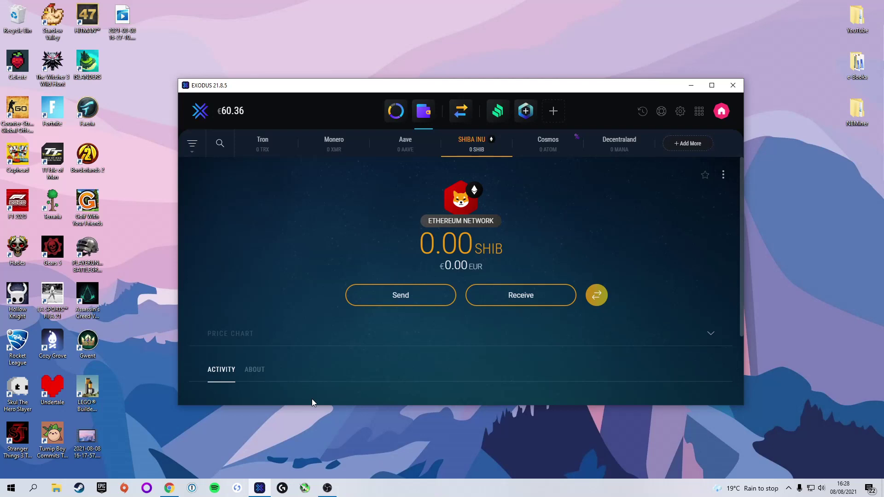
click(505, 297)
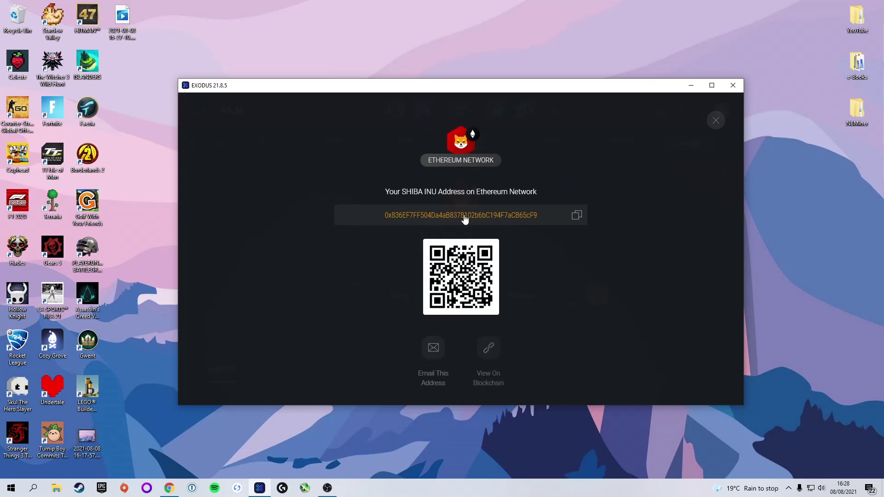
click(716, 120)
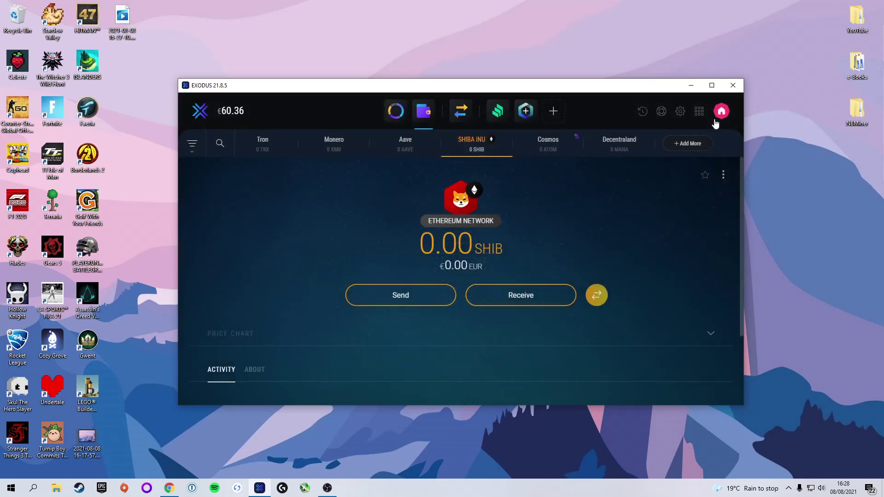
click(691, 85)
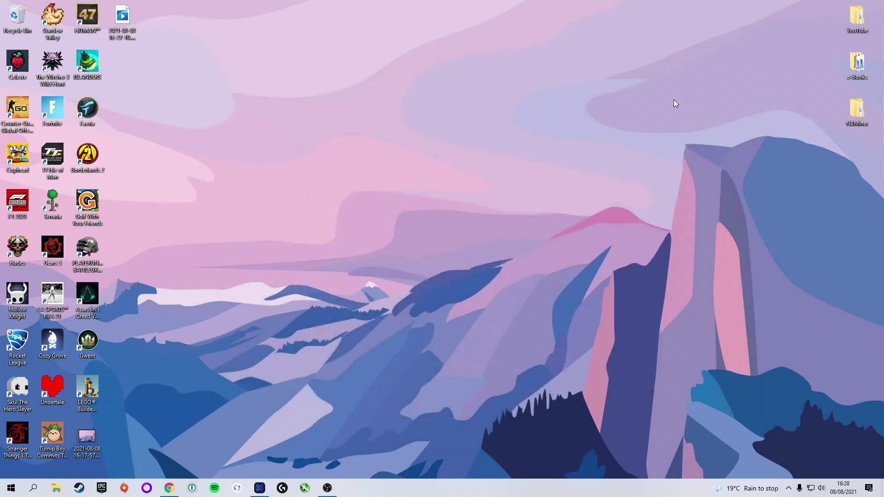
Create a new desktop folder named 'unMineable' and deselect it.
right_click(855, 144)
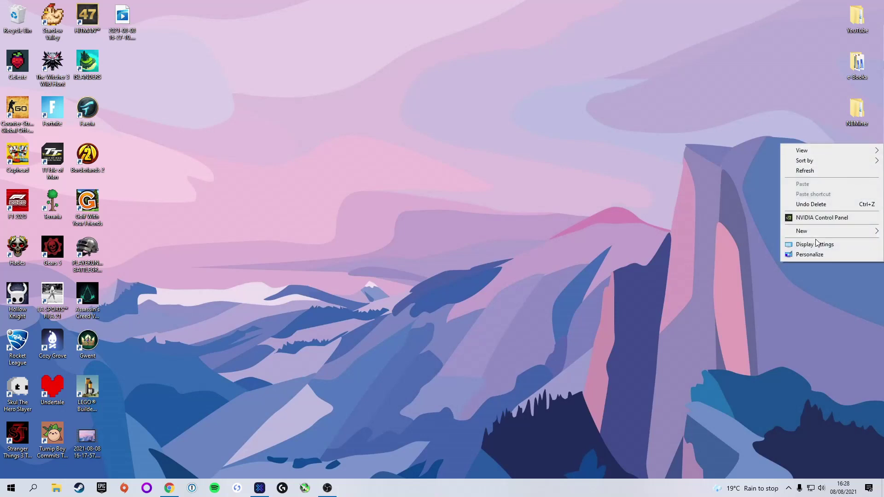
mouse_move(802, 233)
click(739, 235)
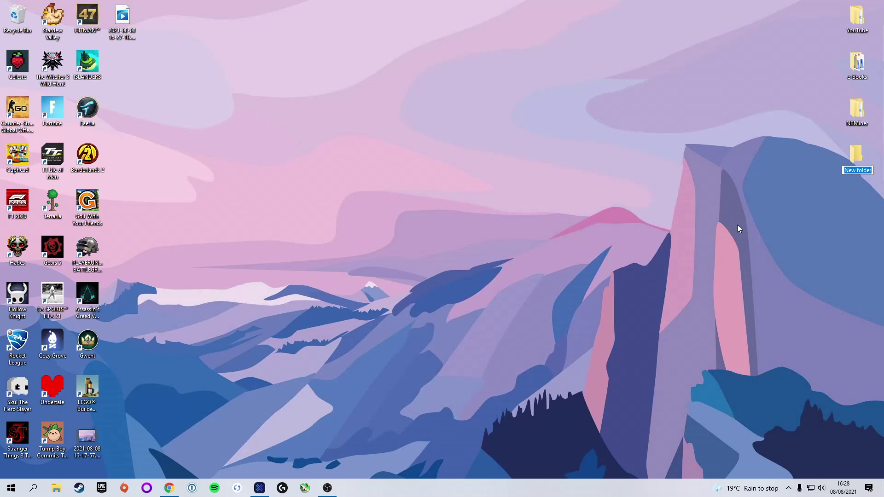
text(unMineable)
key(Return)
click(787, 204)
Search 'virus' to open Virus & threat protection, shifting the window slightly left.
key(super)
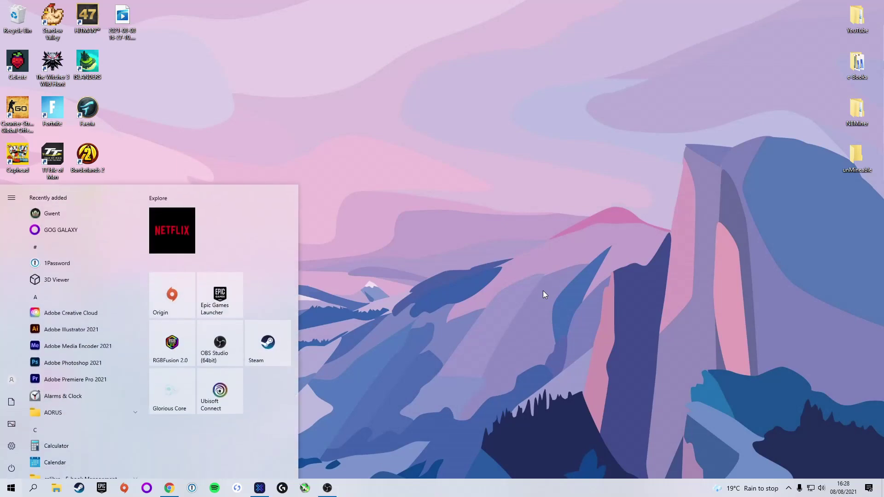
text(virus)
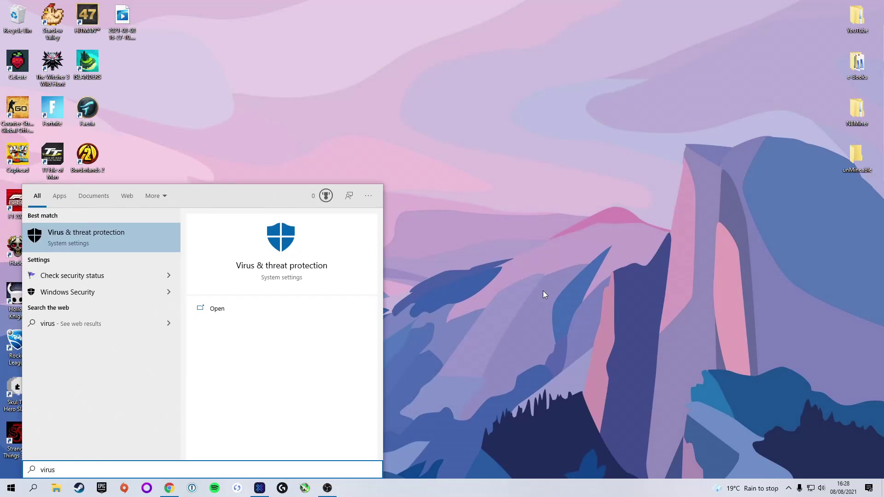
key(Return)
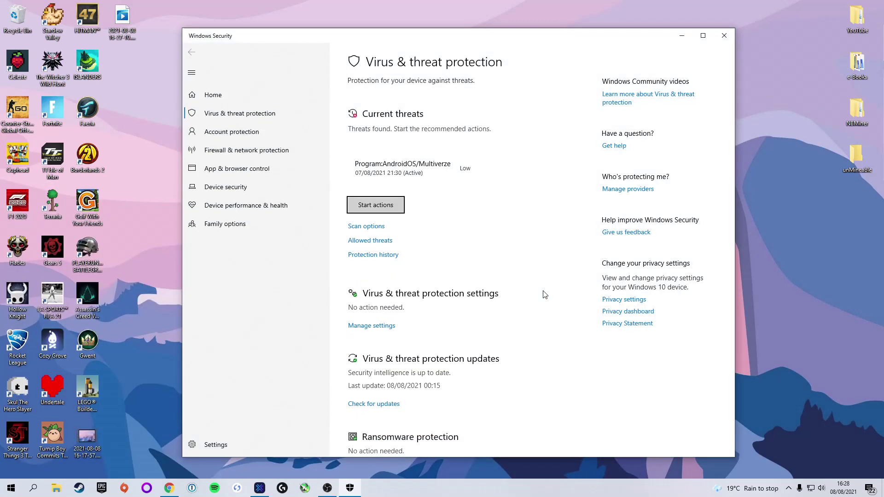
drag(454, 37, 436, 39)
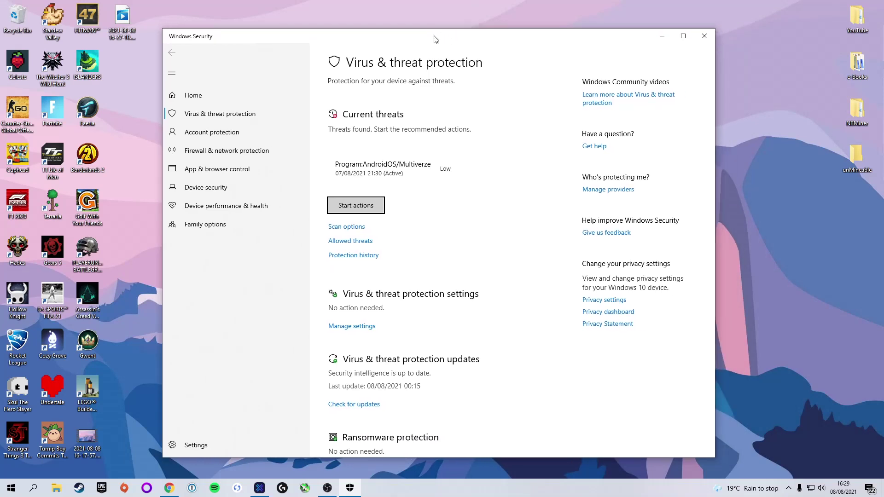
scroll(405, 220, down, 1)
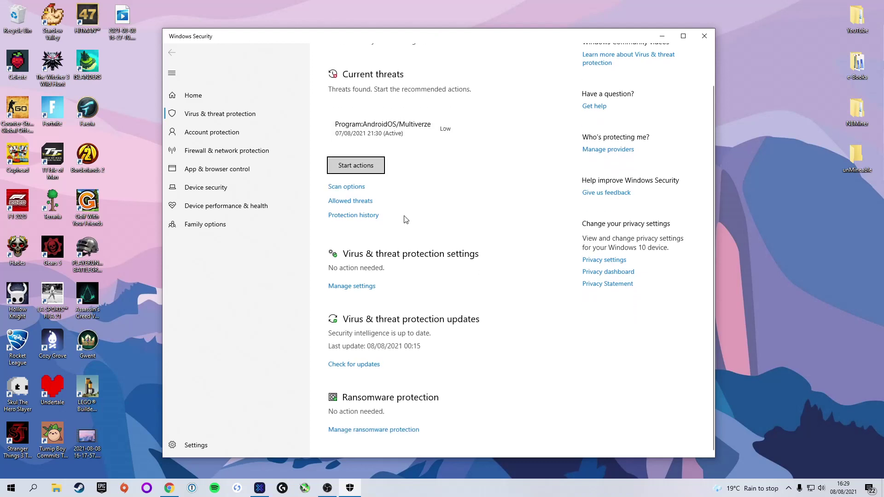
Open the Virus & threat protection settings and scroll down to the Exclusions section.
click(352, 287)
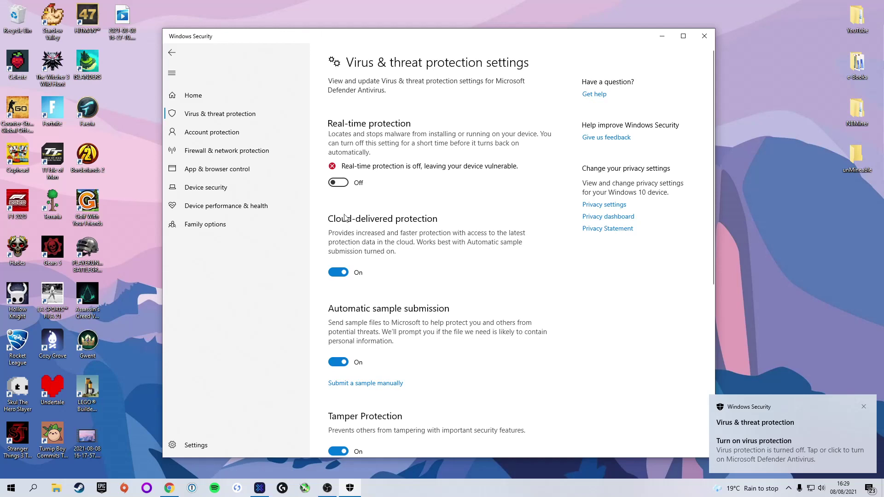
scroll(387, 264, down, 5)
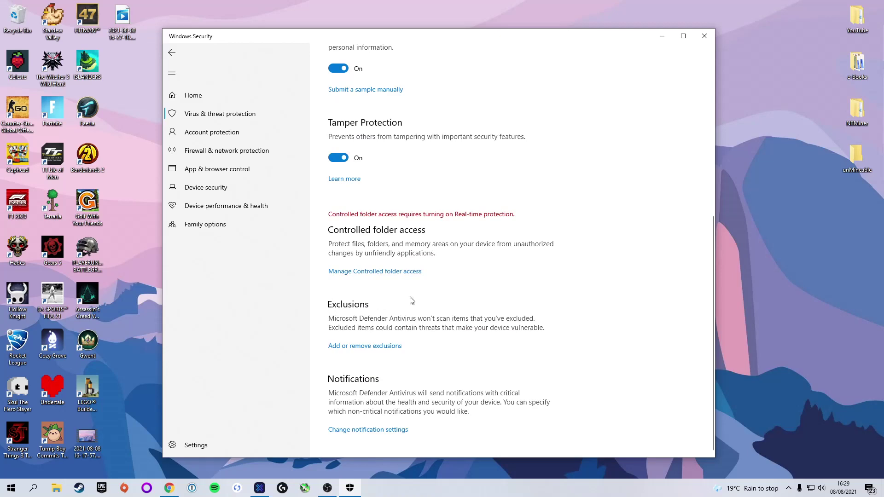
Add the Desktop unMineable folder as a folder exclusion next to NBMiner.
click(346, 352)
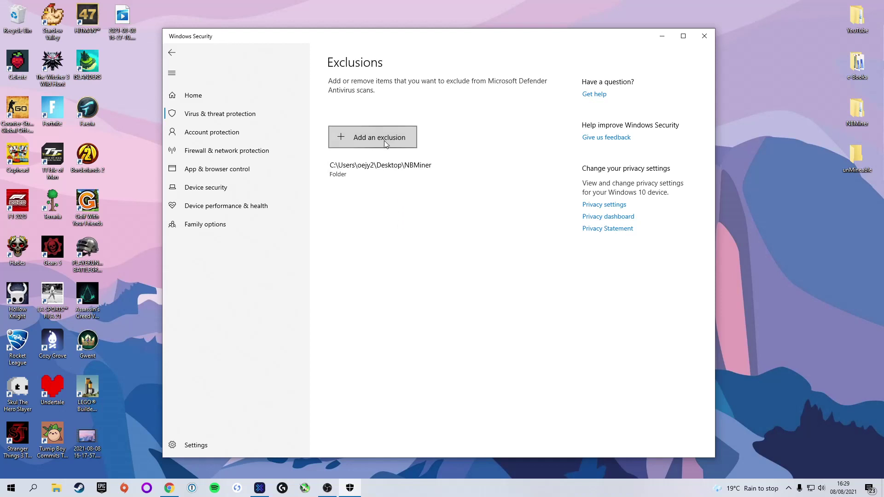
click(370, 137)
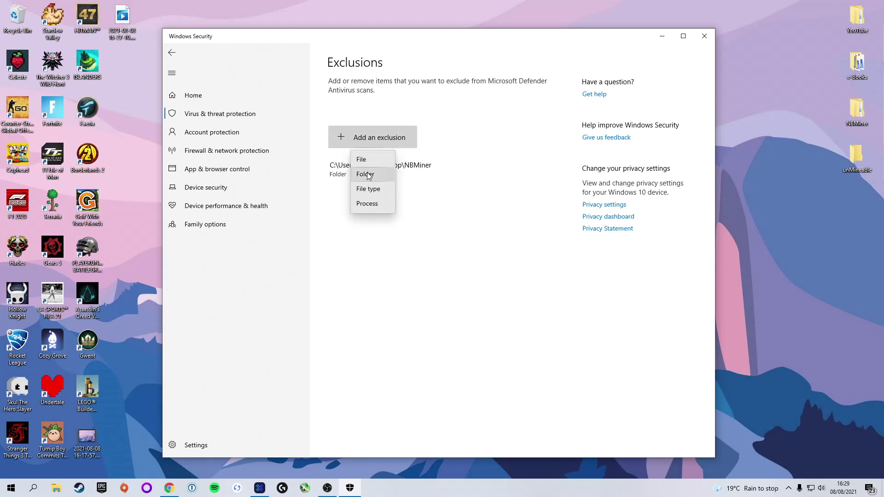
click(366, 175)
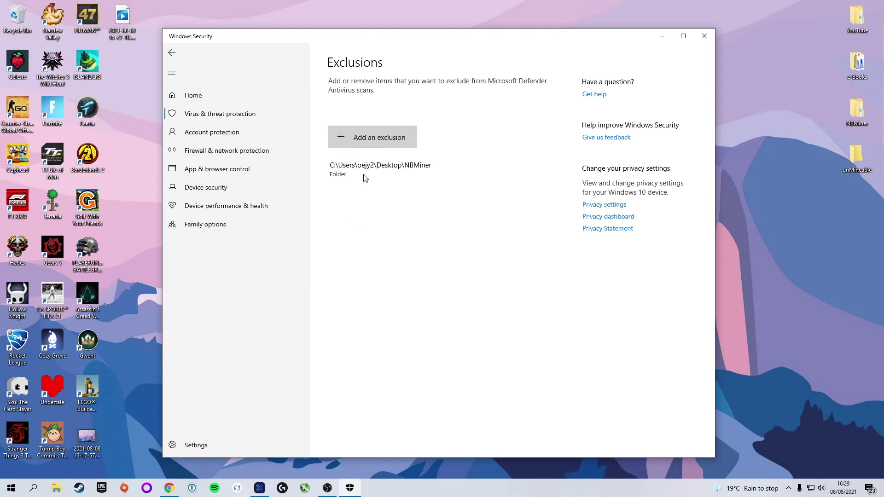
click(364, 103)
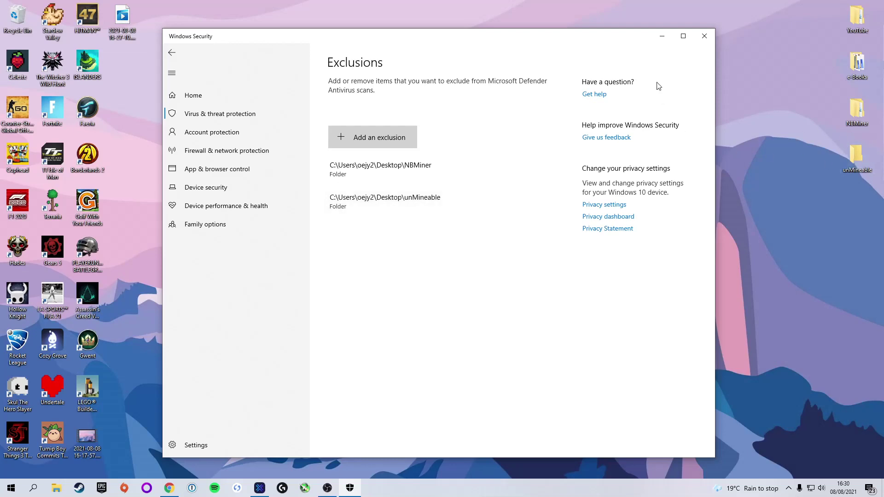
Close Windows Security and download the v1.1.0-beta-mfi Win 64bits miner with miner files included.
click(704, 38)
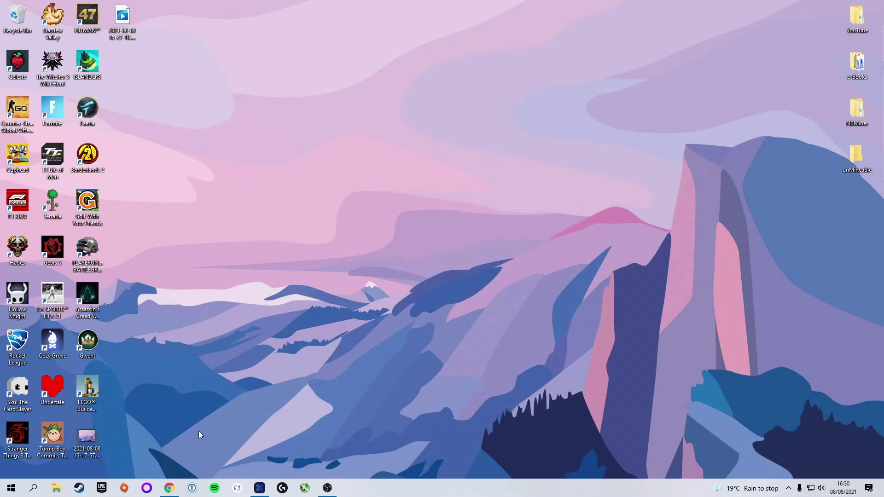
click(169, 488)
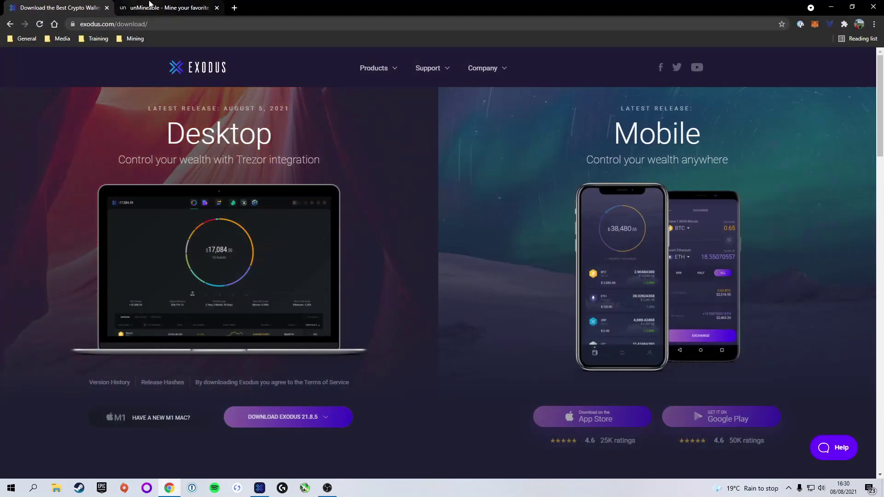
click(150, 7)
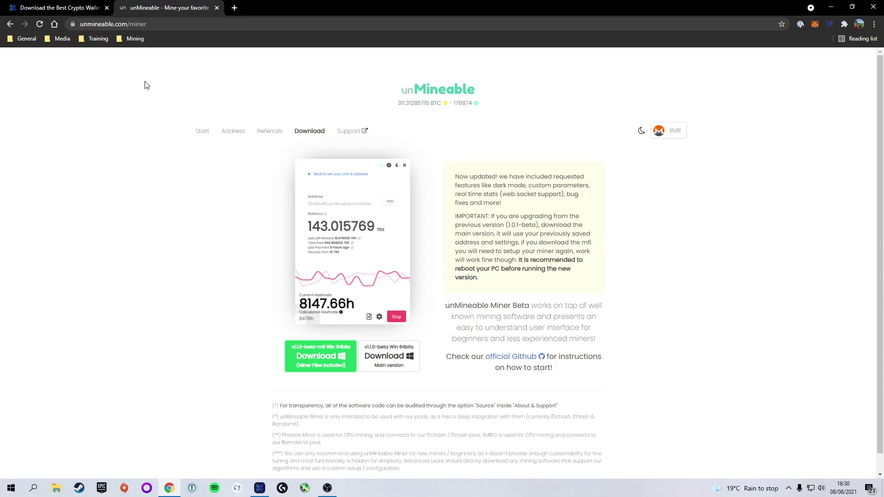
click(321, 357)
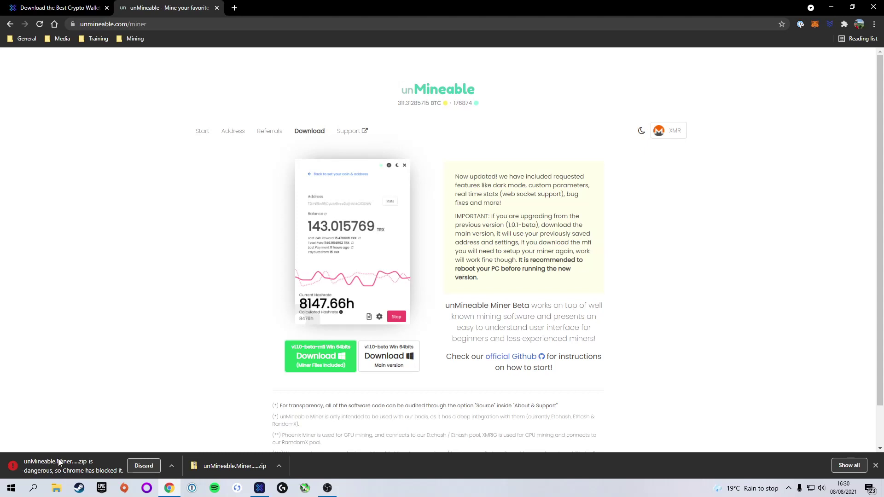
Keep the blocked unMineable miner (3).zip anyway and close the Downloads tab.
click(843, 465)
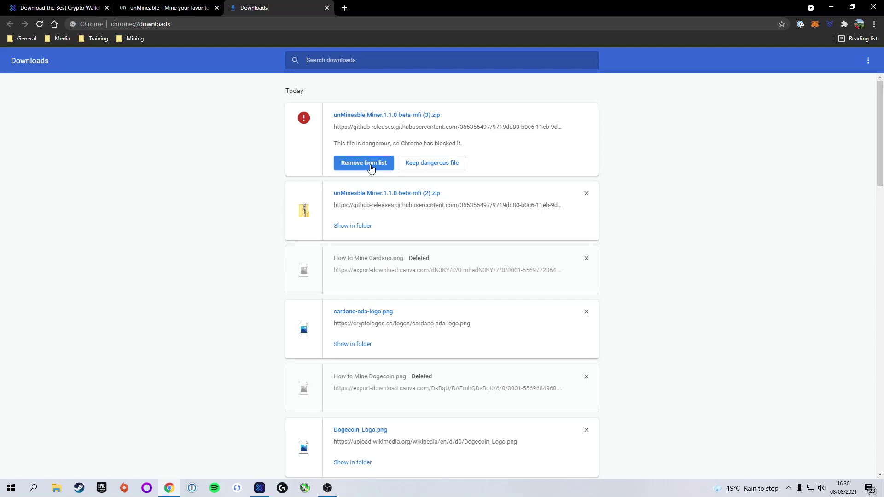
click(426, 165)
click(488, 95)
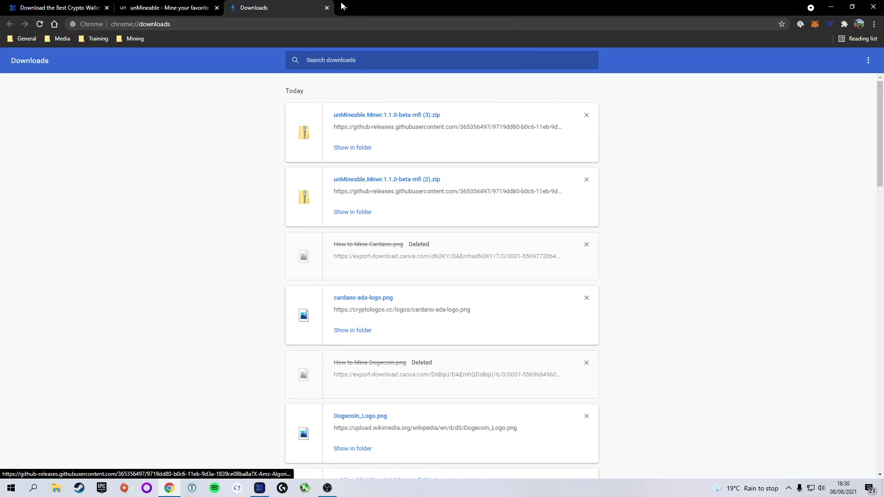
key(ctrl+w)
Open Downloads in File Explorer and bring up actions for unMineable.Miner.1.1.0-beta-mfi (3).zip.
click(832, 8)
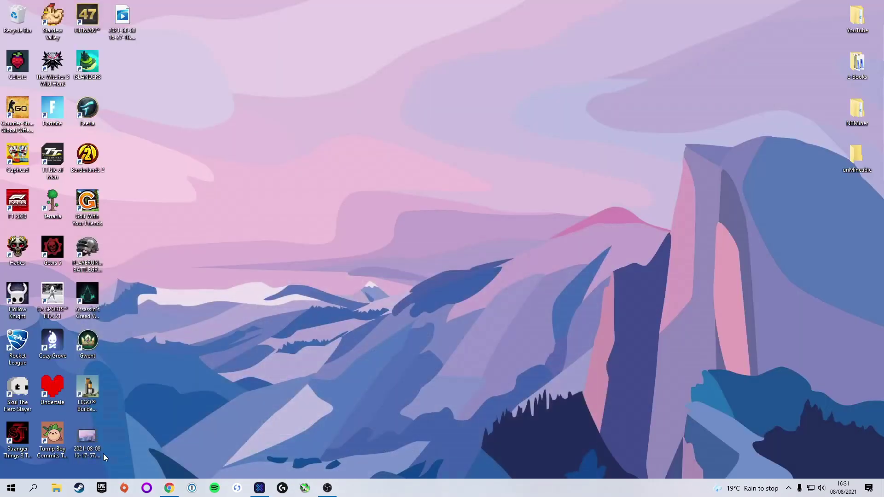
click(57, 488)
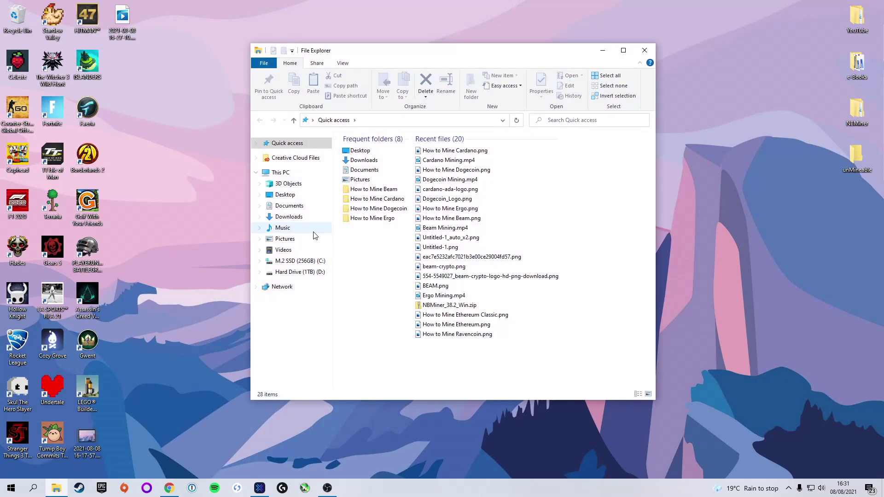
click(289, 217)
click(389, 165)
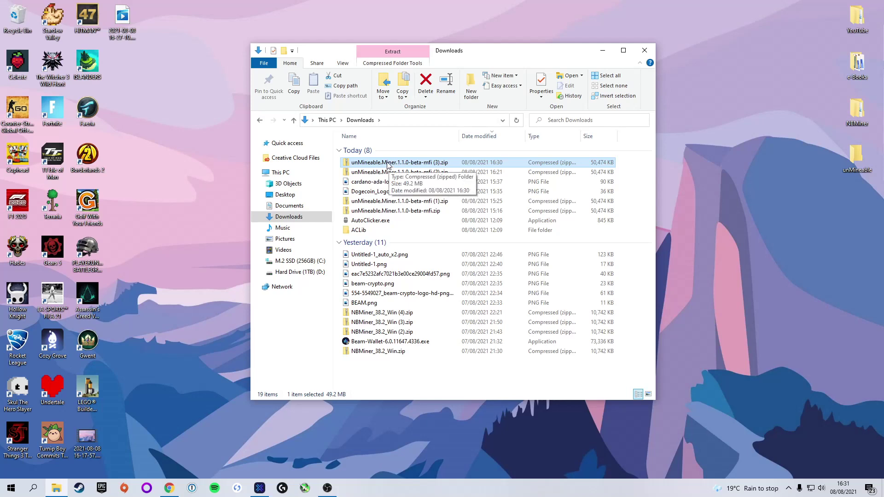
right_click(395, 166)
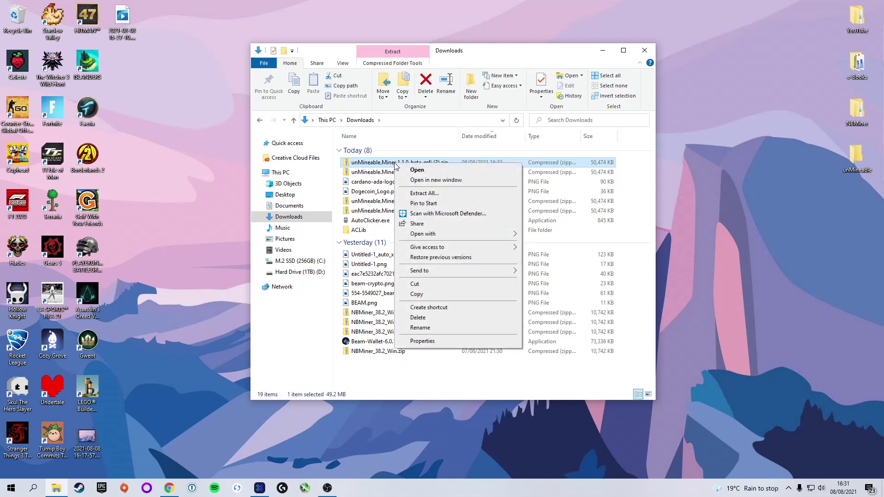
Extract all files from the miner zip into the Desktop unMineable folder.
click(414, 194)
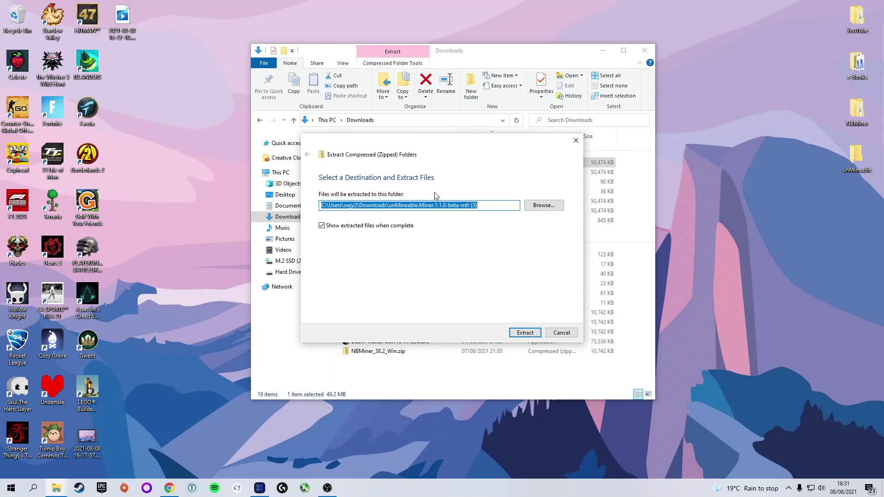
click(545, 208)
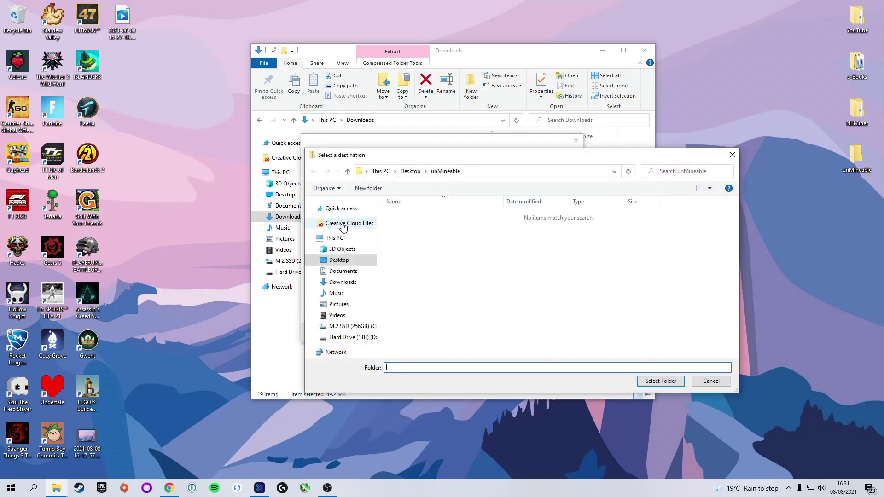
click(341, 260)
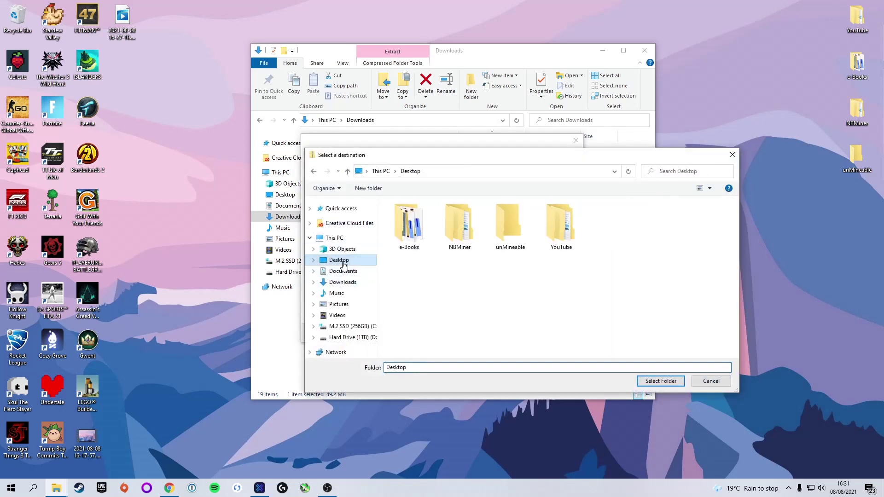
click(505, 221)
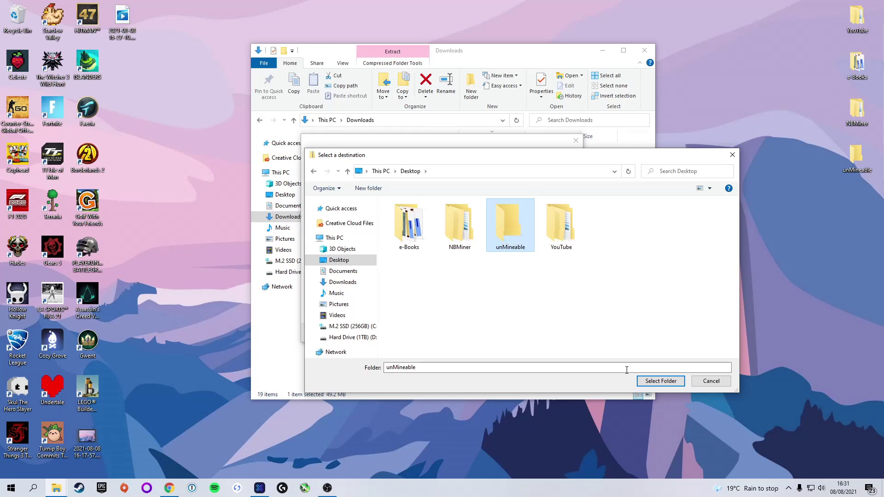
click(660, 382)
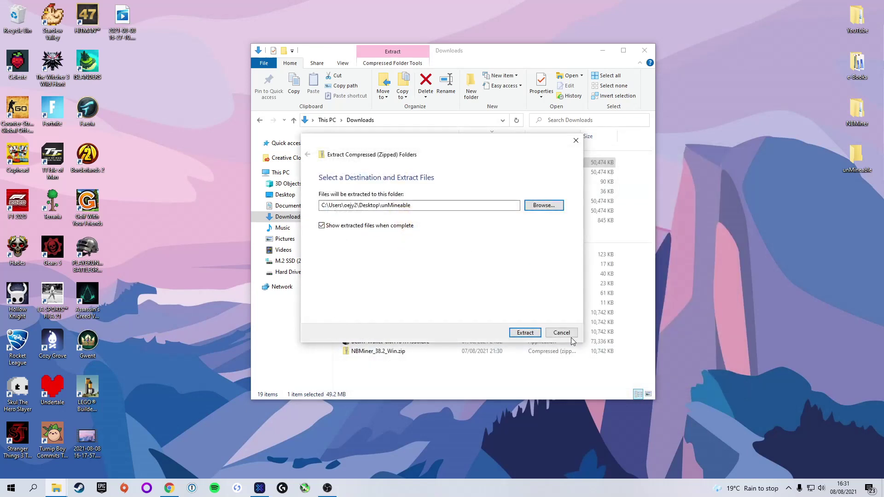
click(527, 335)
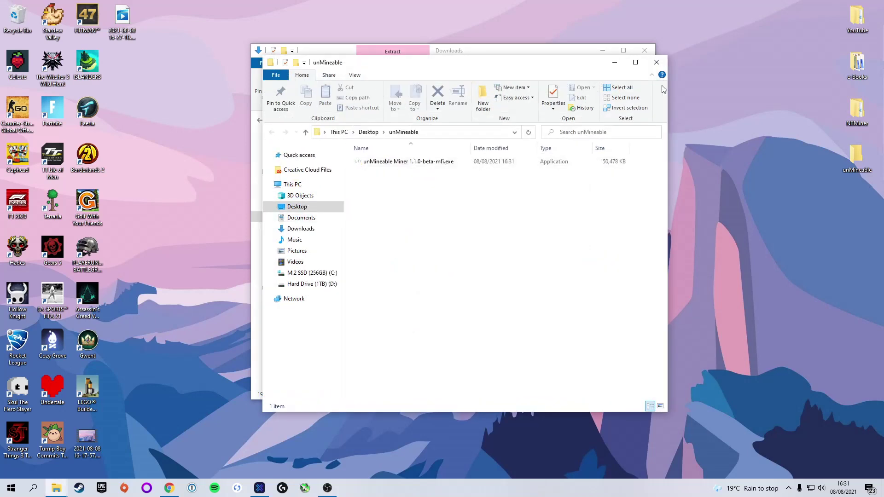
Close the Explorer windows and open the desktop unMineable folder showing the miner exe.
click(663, 59)
click(649, 53)
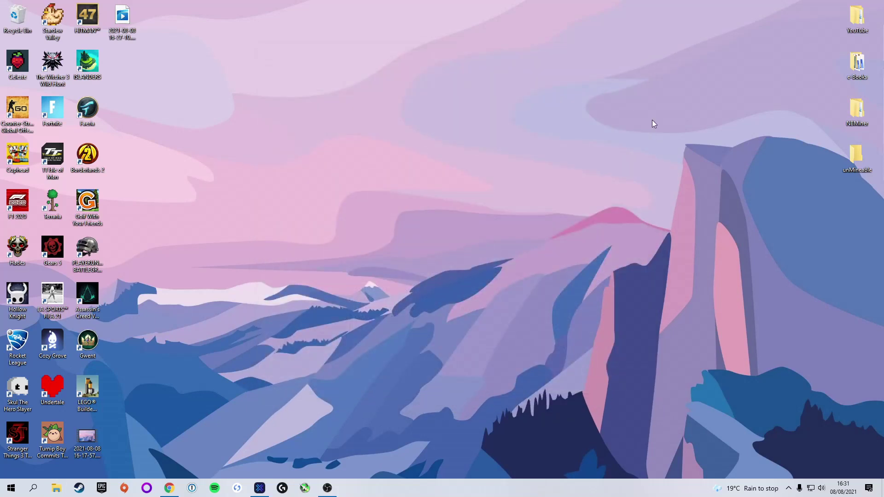
double_click(852, 156)
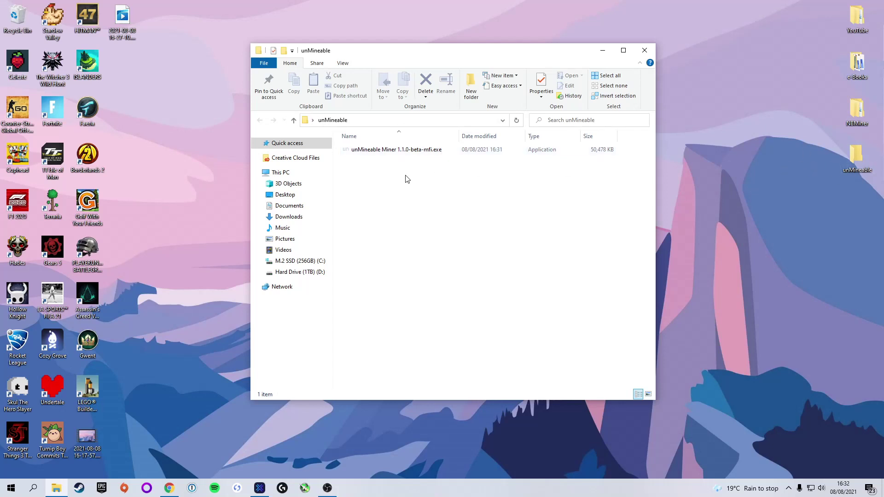
Launch unMineable Miner 1.1.0-beta-mfi.exe, close its folder window, and nudge the miner window into place.
double_click(418, 149)
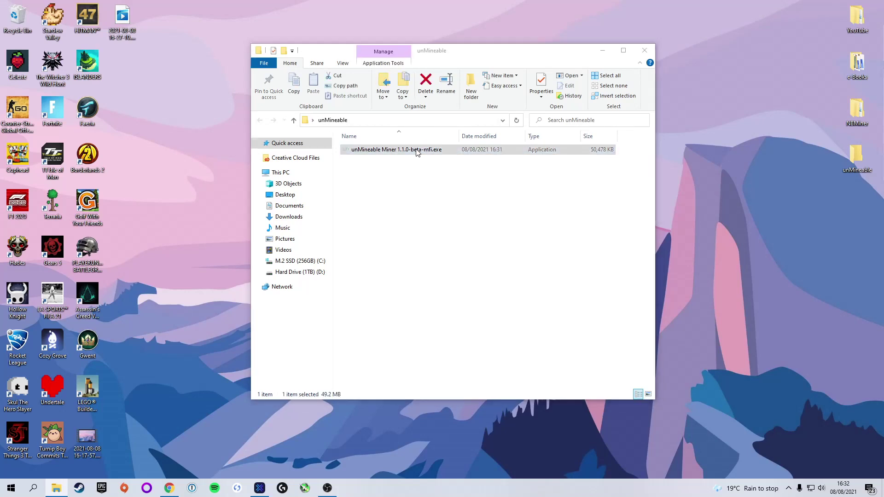
click(645, 52)
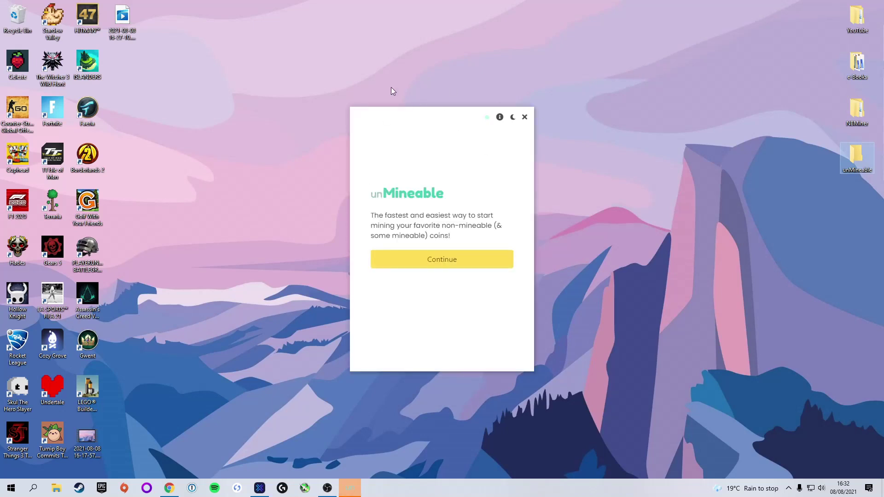
drag(417, 112, 421, 108)
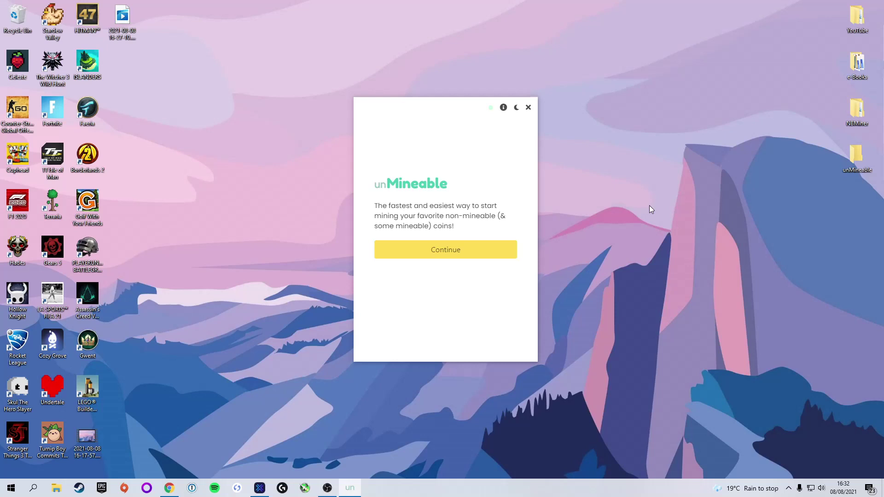
Get past the welcome screen and choose graphics card (GPU) mining instead of CPU.
click(443, 248)
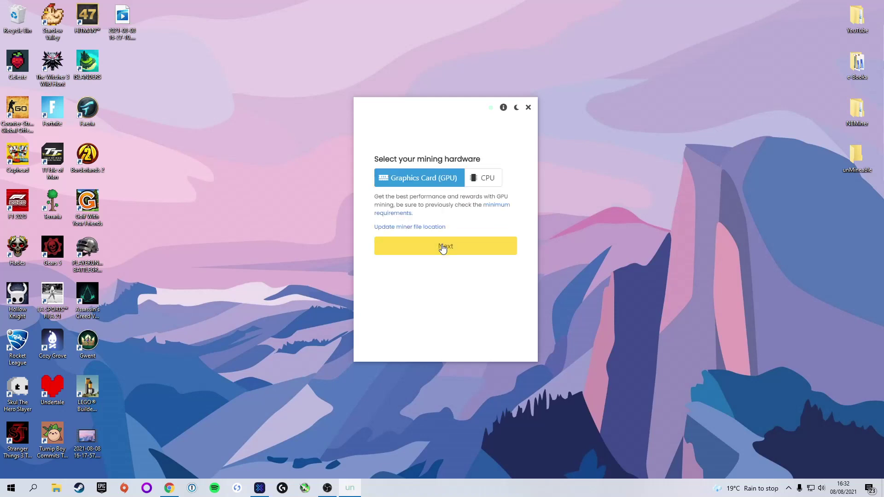
click(482, 179)
click(437, 182)
click(438, 245)
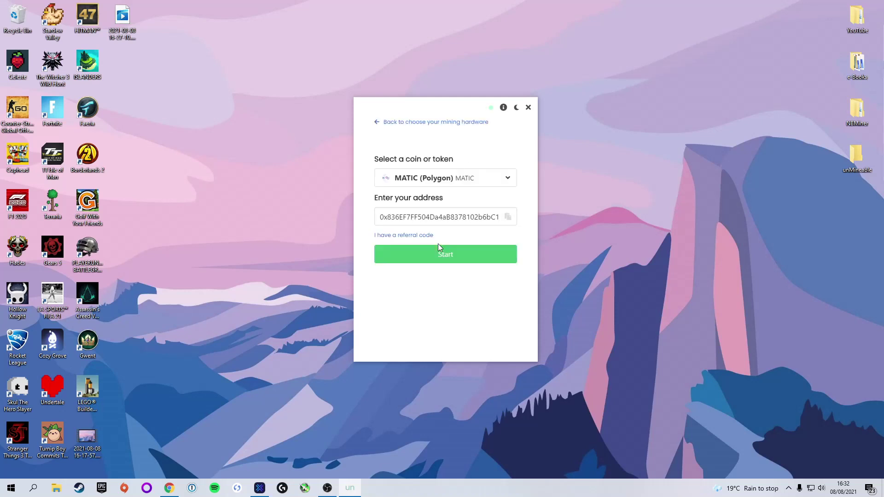
Search 'shib' to select SHIBA INU as the coin and erase the prefilled wallet address.
click(420, 179)
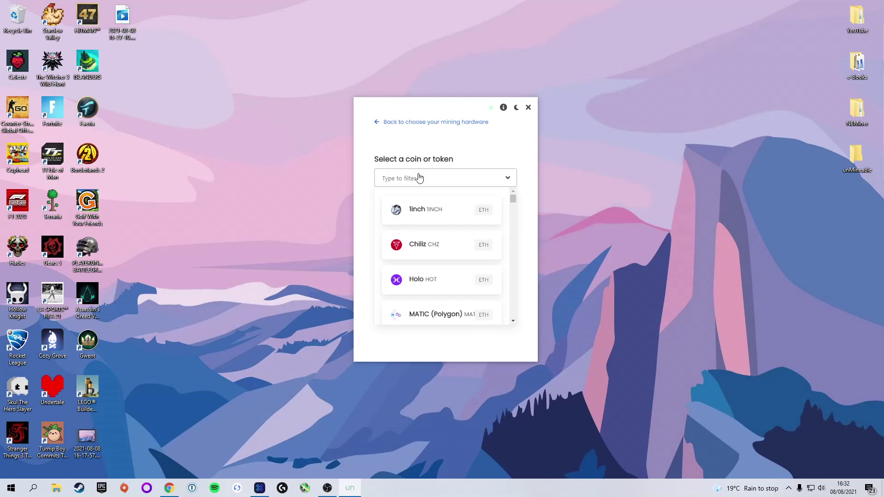
text(sh)
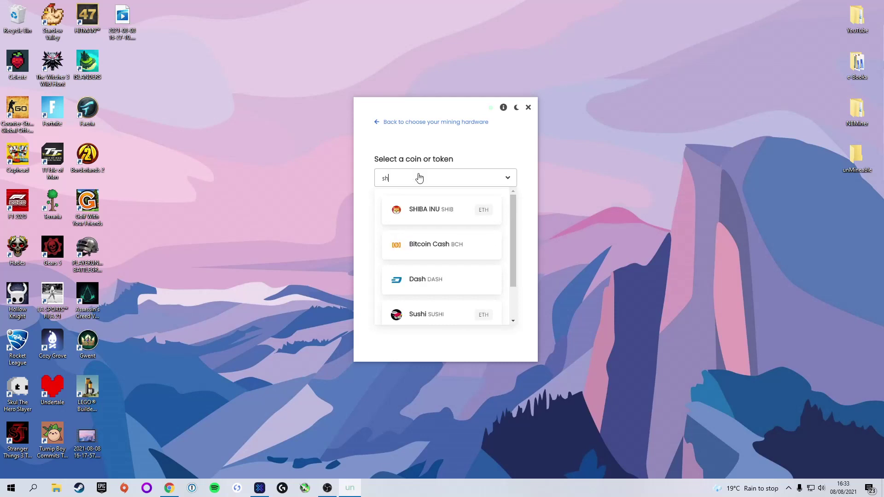
text(ib)
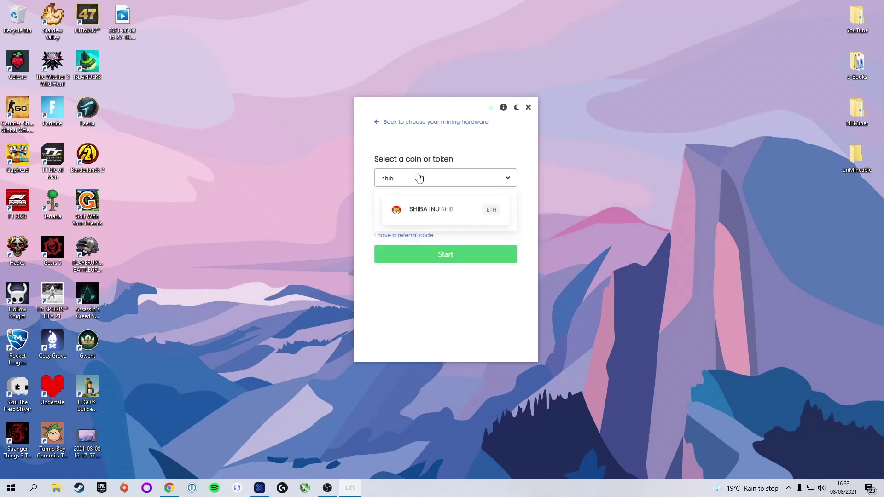
click(428, 210)
click(418, 216)
key(ctrl+a)
key(BackSpace)
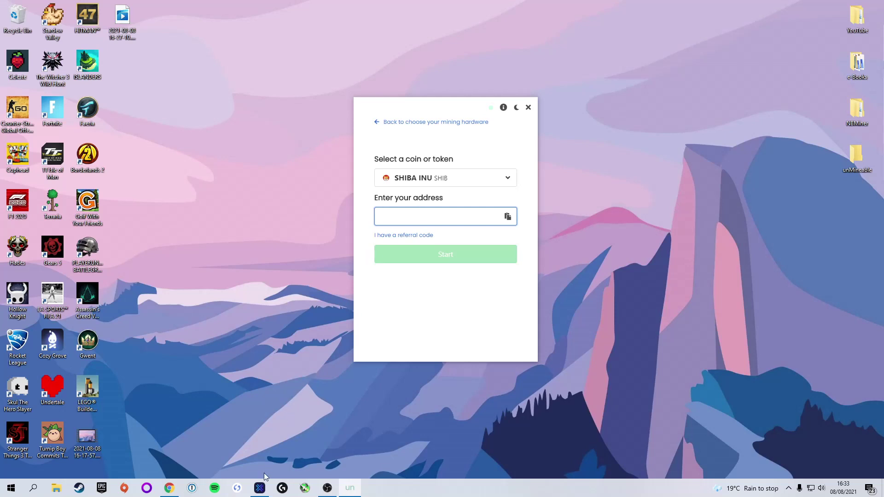
In the Exodus wallet, show the SHIBA INU receiving address and copy it to the clipboard.
mouse_move(260, 490)
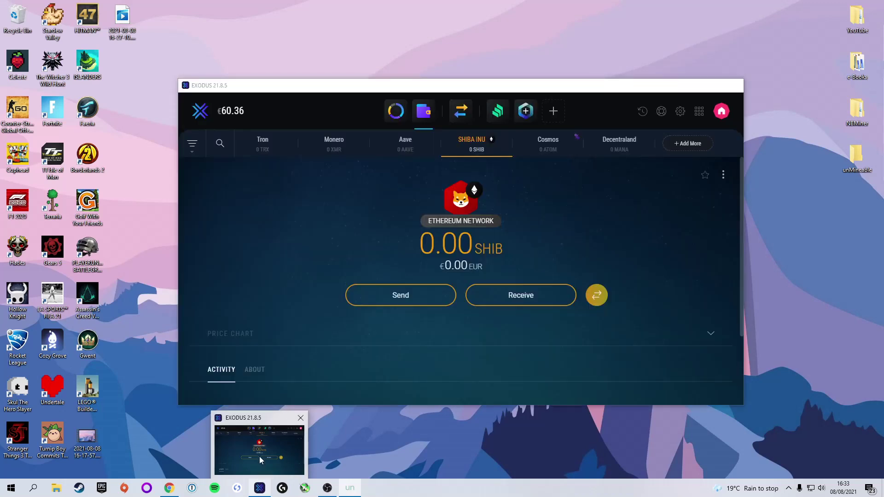
click(258, 457)
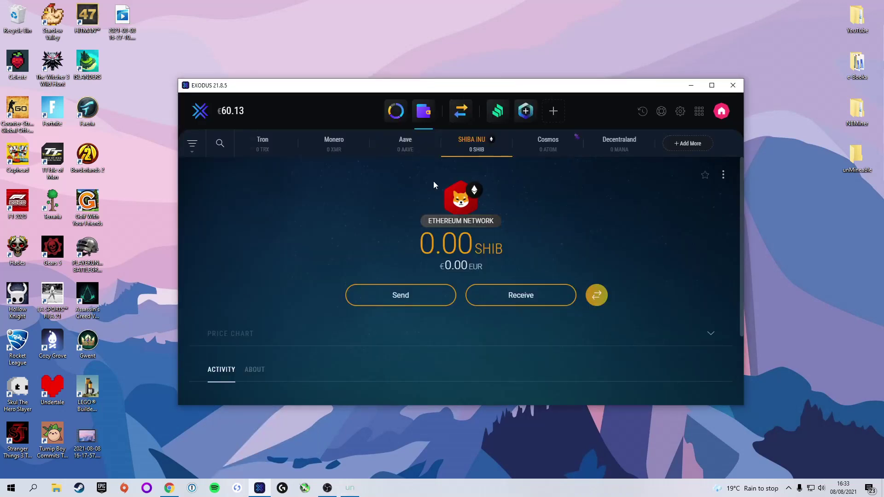
click(523, 295)
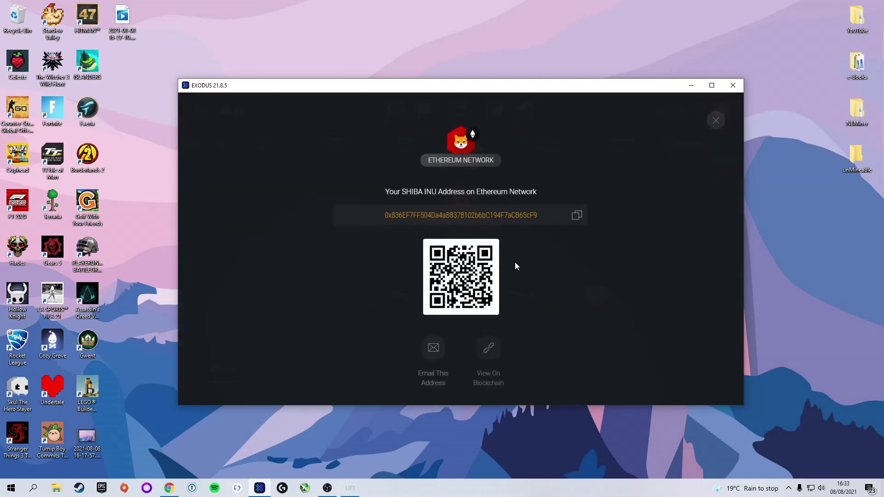
click(577, 216)
Paste the copied SHIB address into the miner and start mining.
click(689, 85)
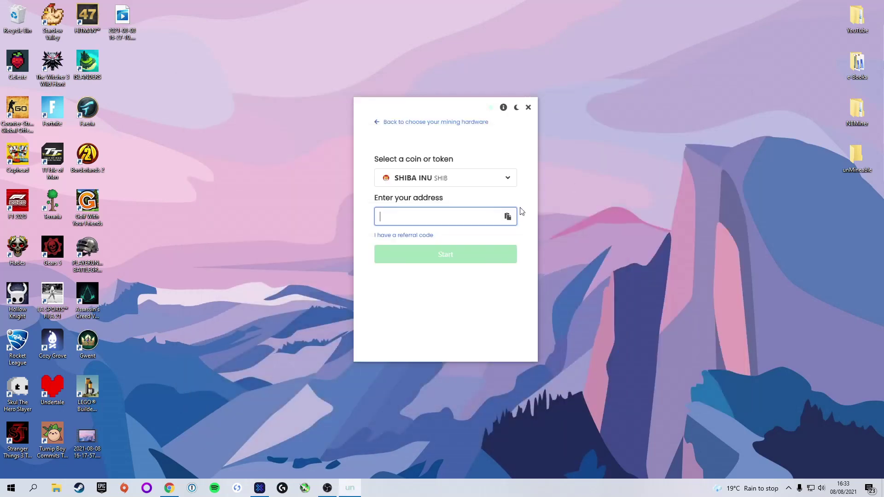
key(ctrl+v)
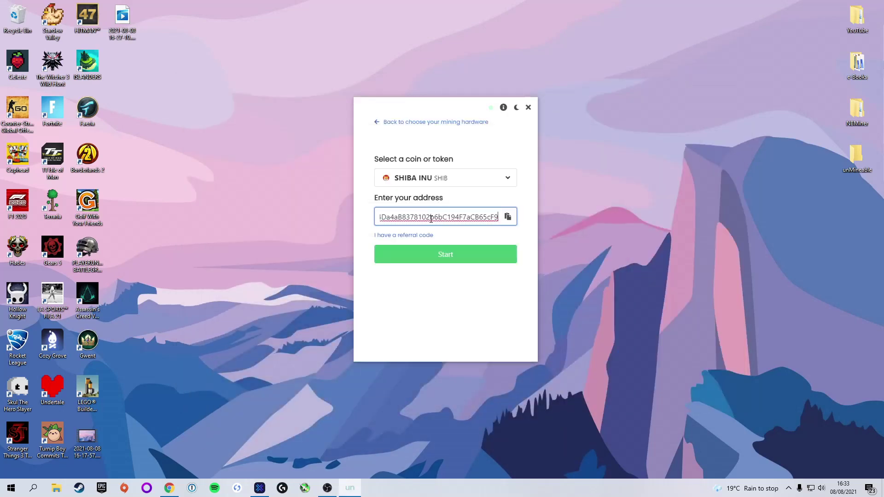
click(445, 255)
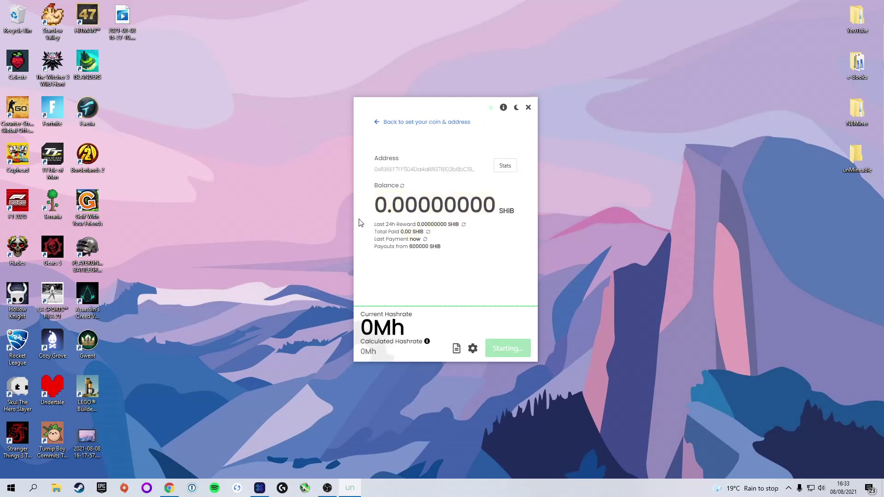
Highlight the current balance, Last 24h Reward and Total Paid figures on the dashboard.
drag(359, 217, 497, 211)
drag(419, 225, 431, 247)
click(411, 239)
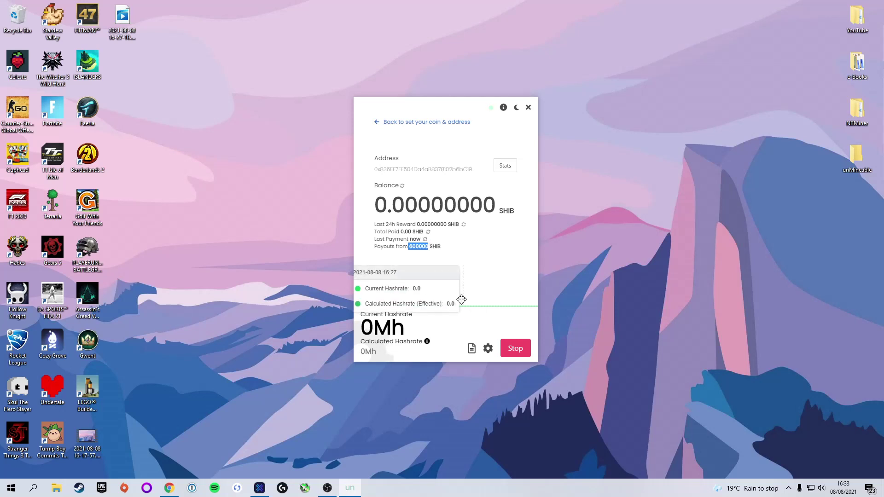
In advanced settings, keep mining intensity at High and the GPU algorithm on Ethash.
click(488, 349)
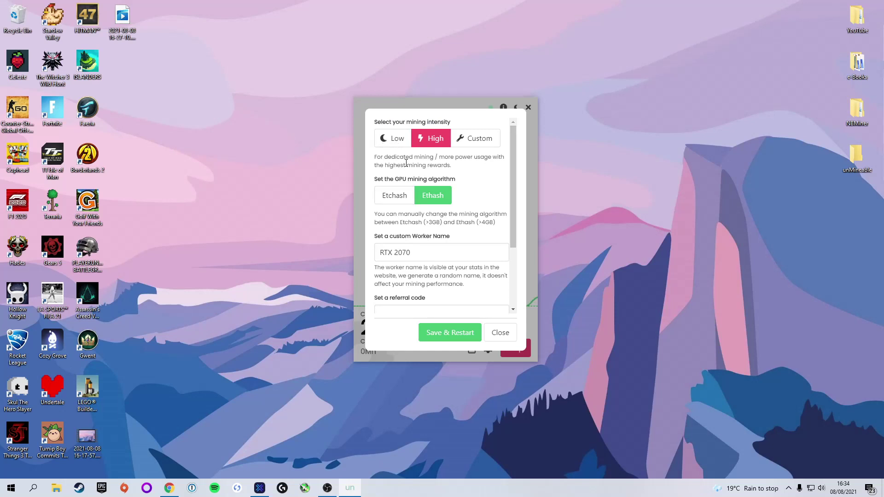
click(387, 141)
click(428, 141)
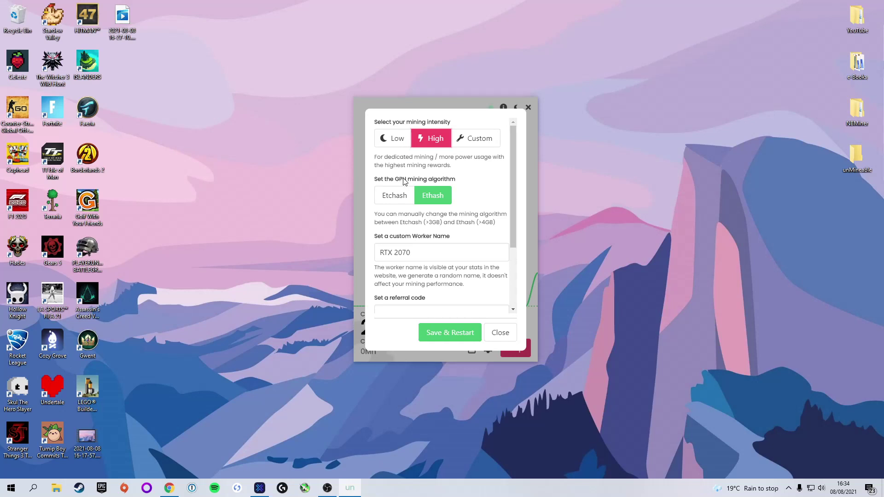
click(389, 202)
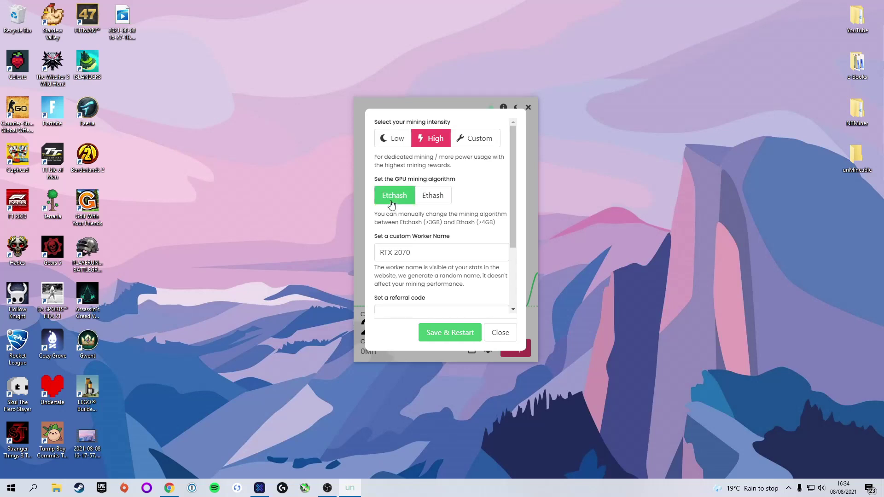
click(437, 201)
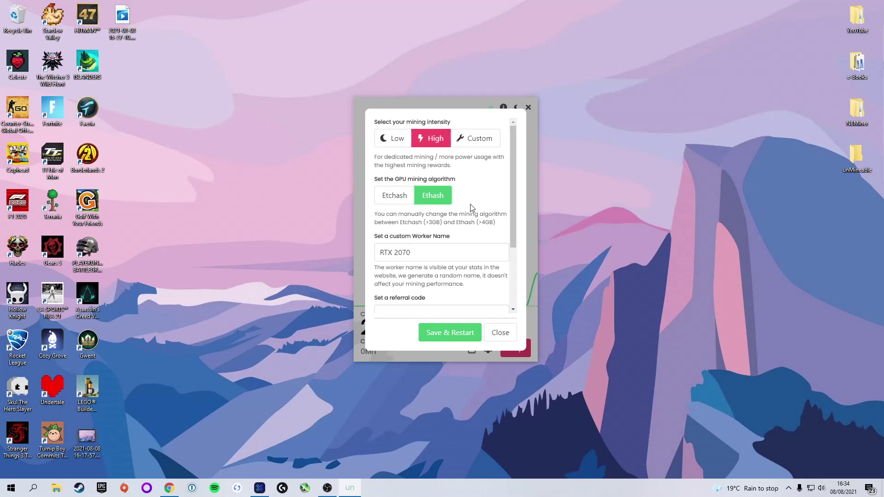
click(395, 197)
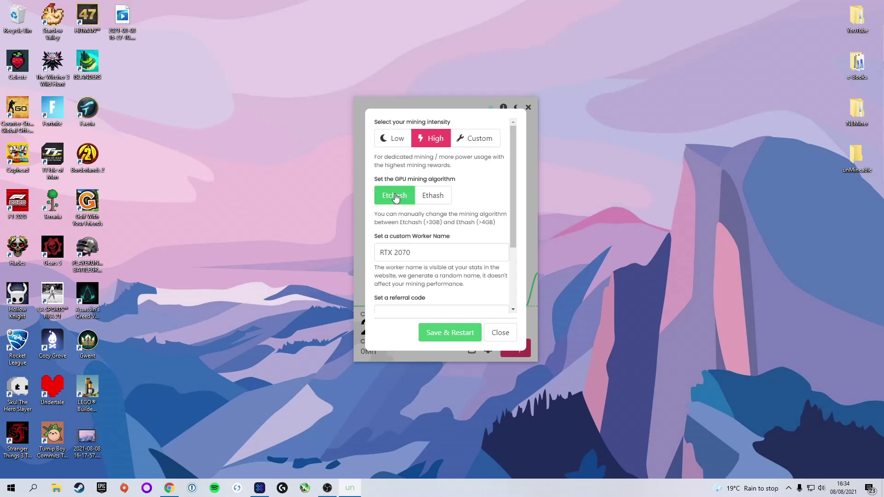
click(441, 198)
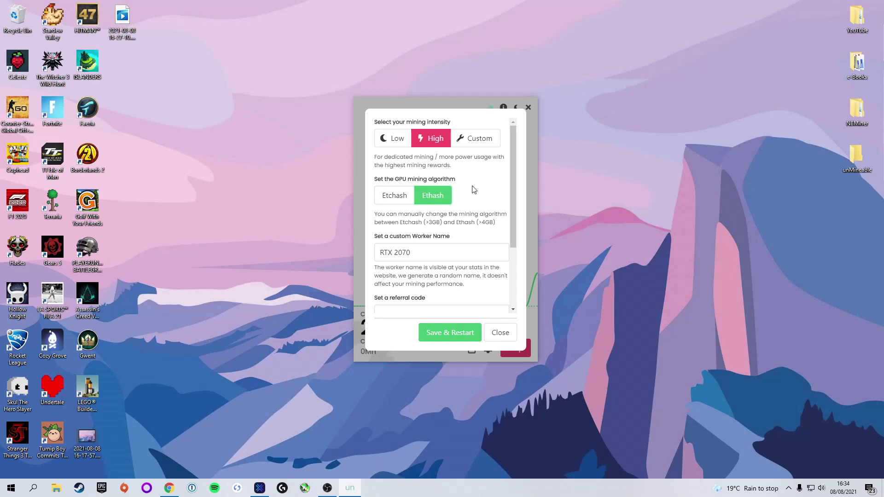
Rename the worker from 'RTX 2070' to '2070' and save and restart the miner.
drag(429, 251, 377, 247)
key(BackSpace)
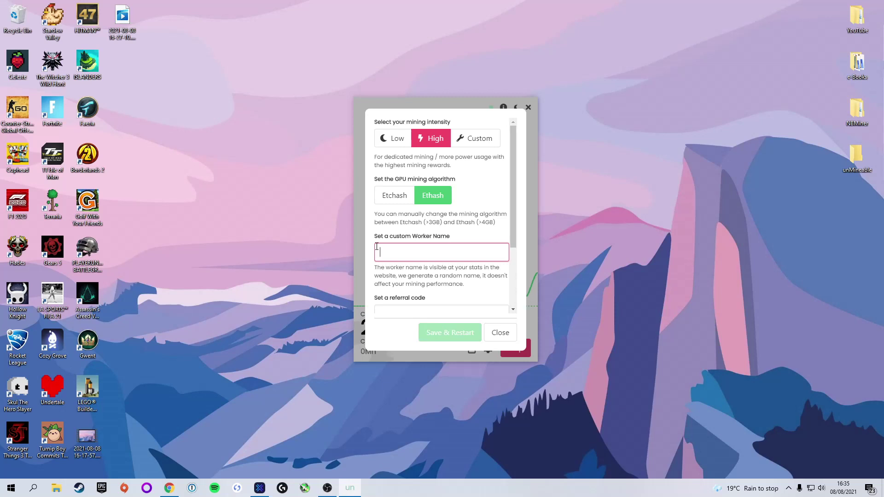
text(2070)
click(463, 338)
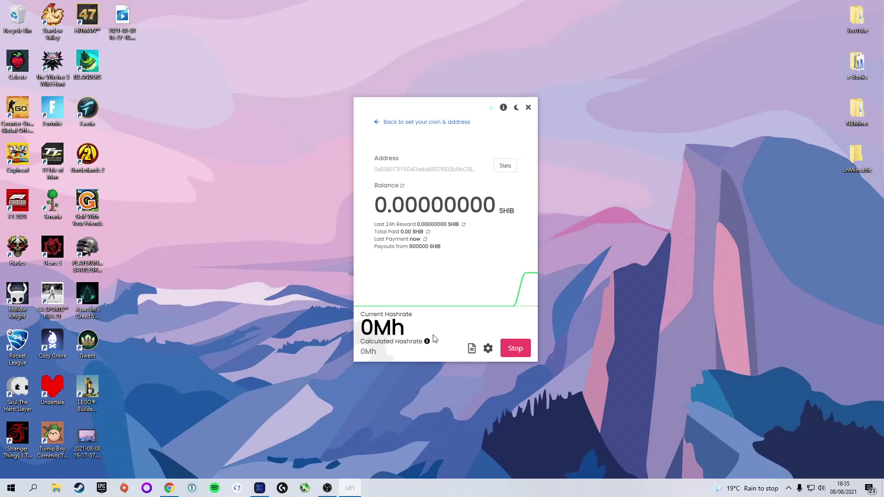
Open the SHIB address stats page on the website and review its Payments and Workers tabs.
click(503, 167)
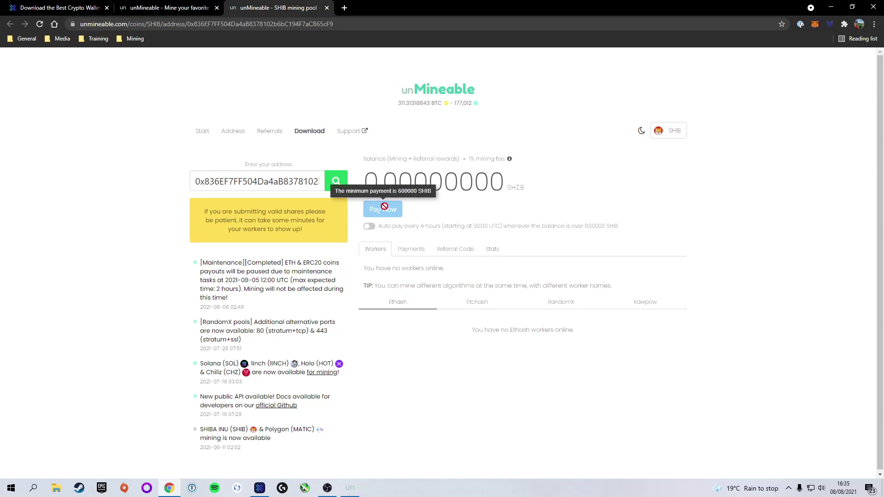
click(409, 250)
click(382, 255)
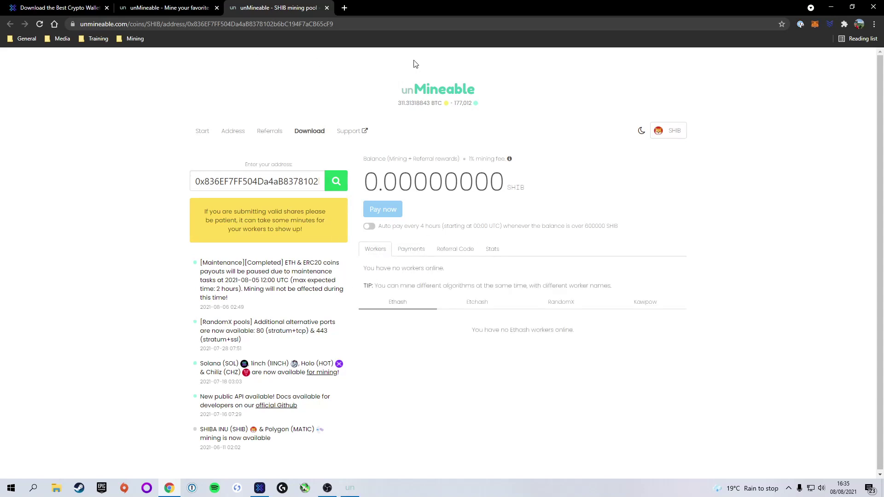
click(833, 8)
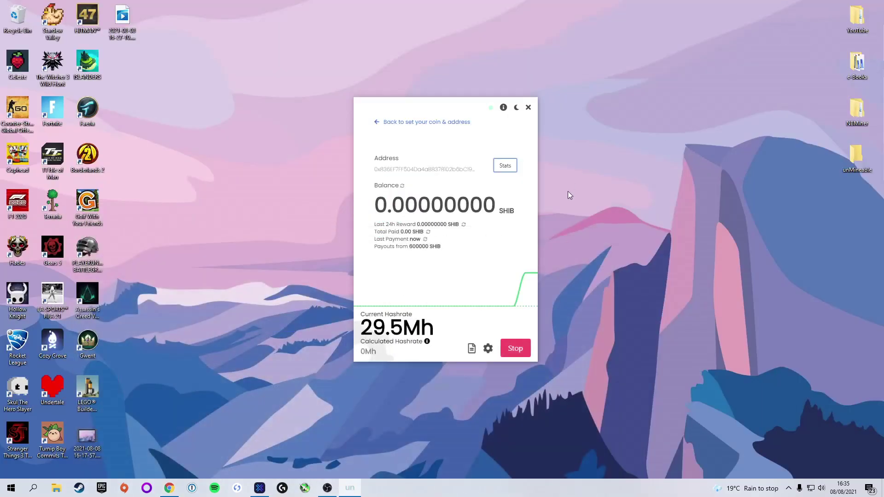
mouse_move(441, 274)
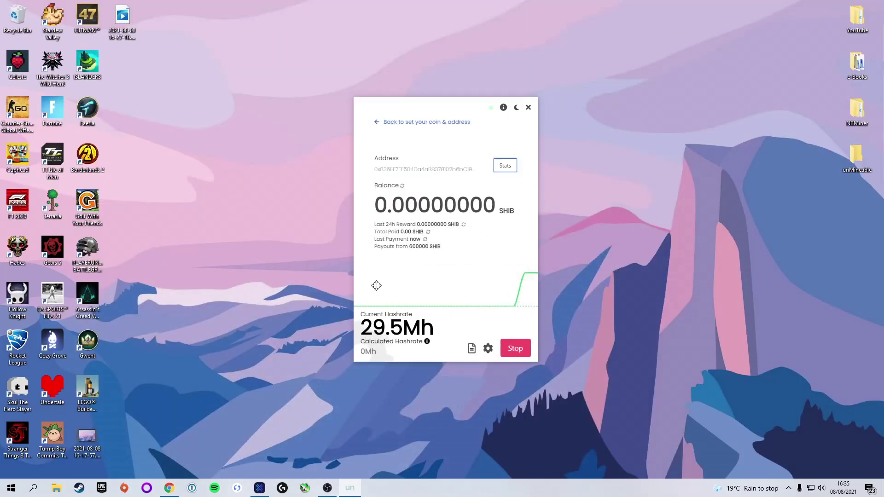